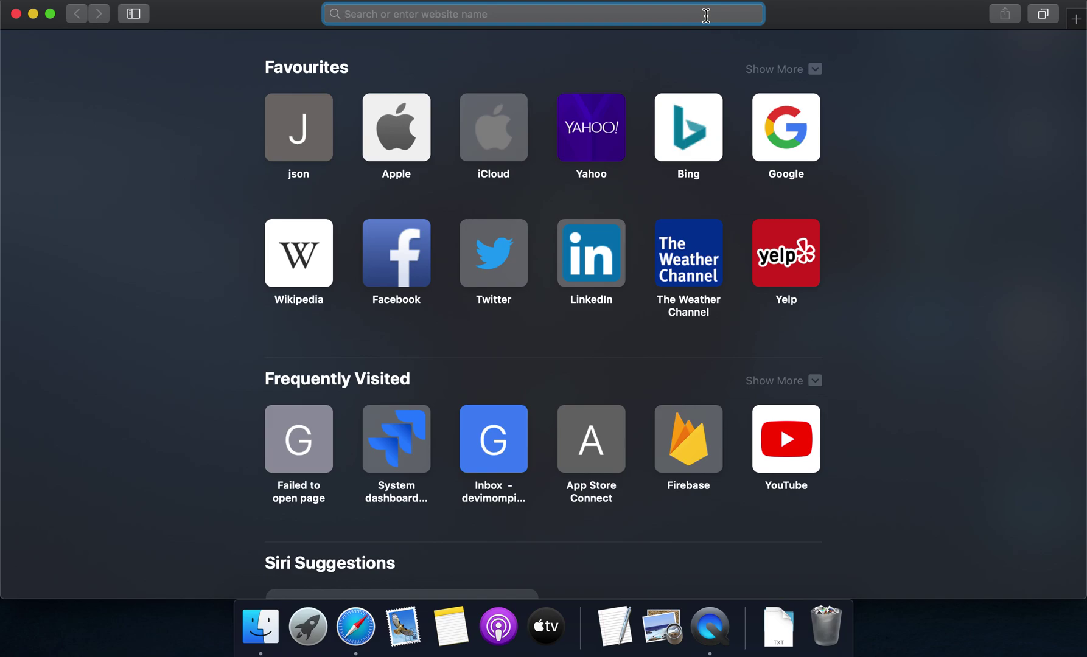
# Search the web for "Android studio download" and open the "Download Android Studio and SDK tools" result in a new tab
pyautogui.write('Android')
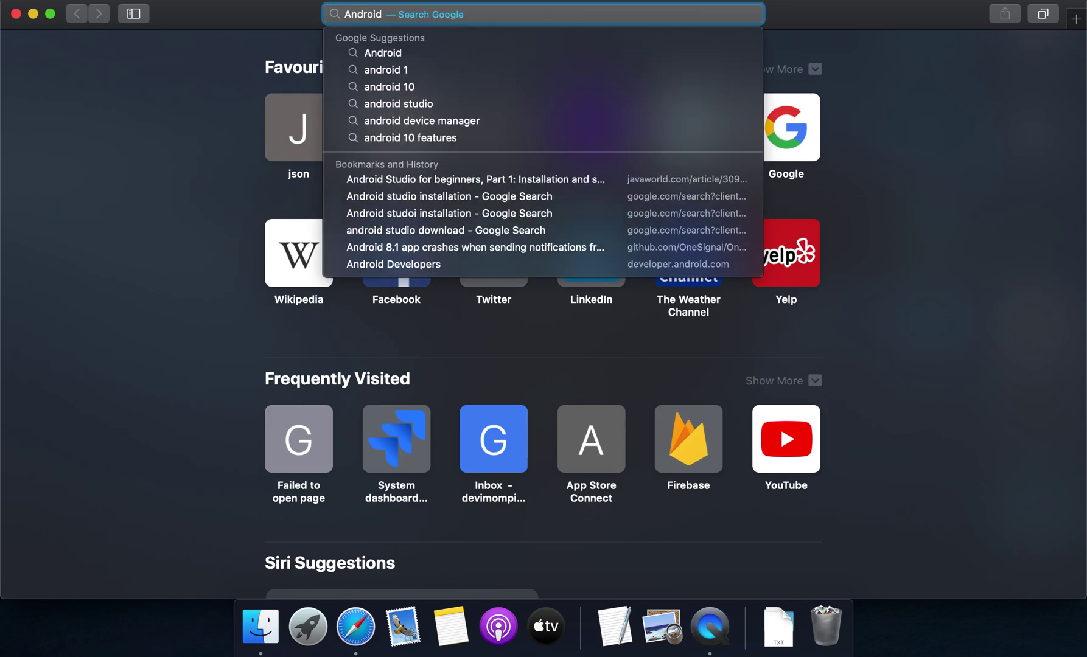
pyautogui.write(' studio ')
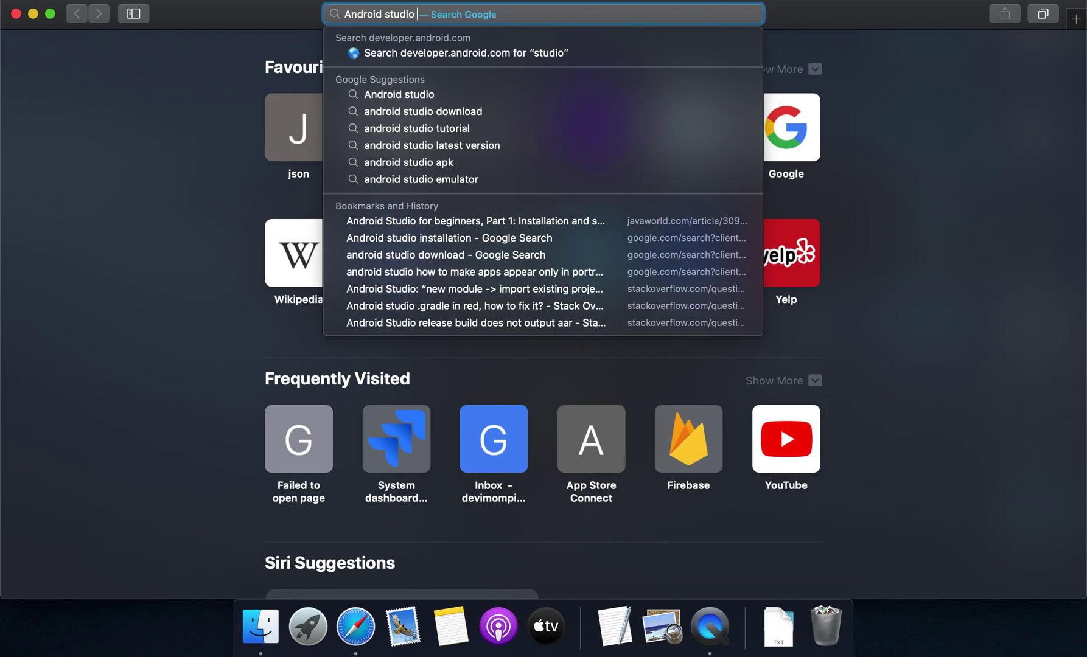
pyautogui.write('download')
pyautogui.press('Return')
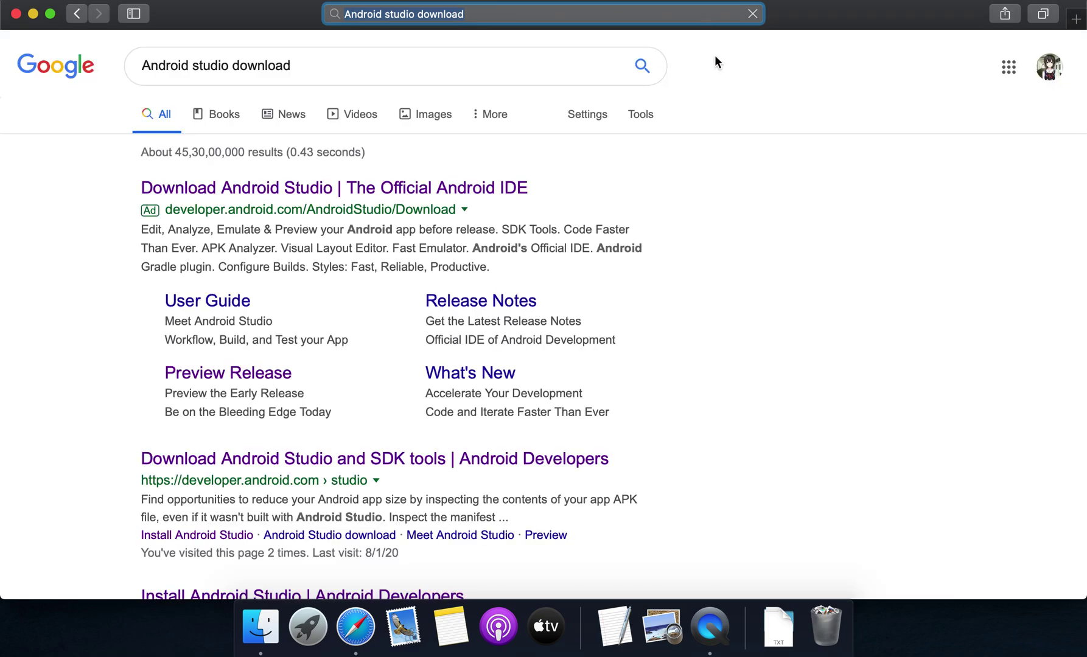
pyautogui.scroll(-2, 556, 476)
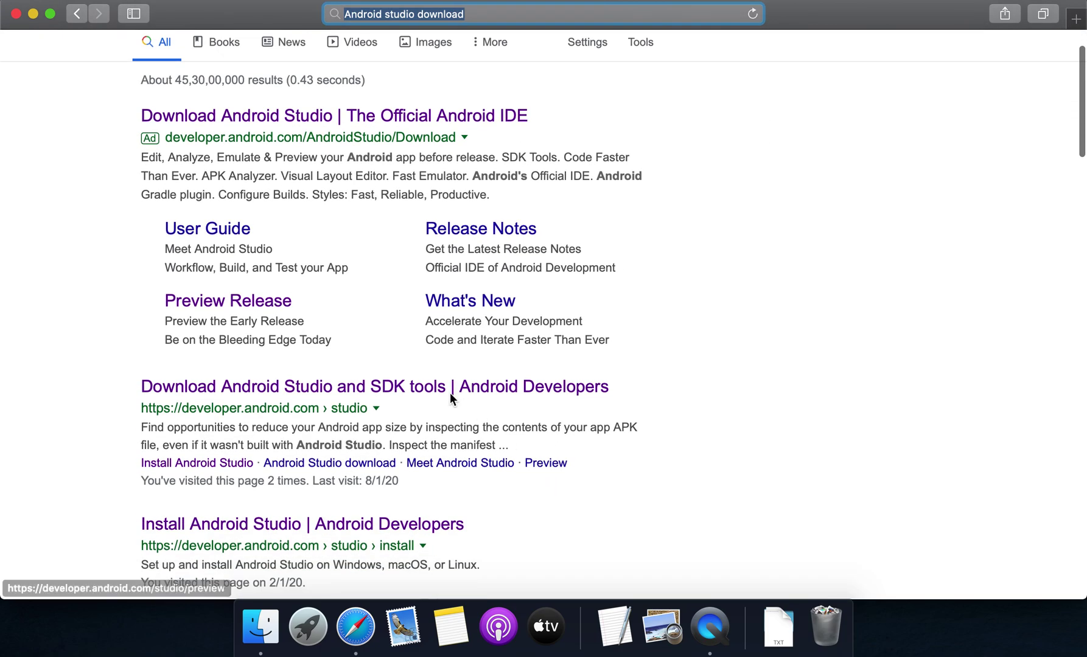
pyautogui.keyDown('super'); pyautogui.click(343, 387); pyautogui.keyUp('super')
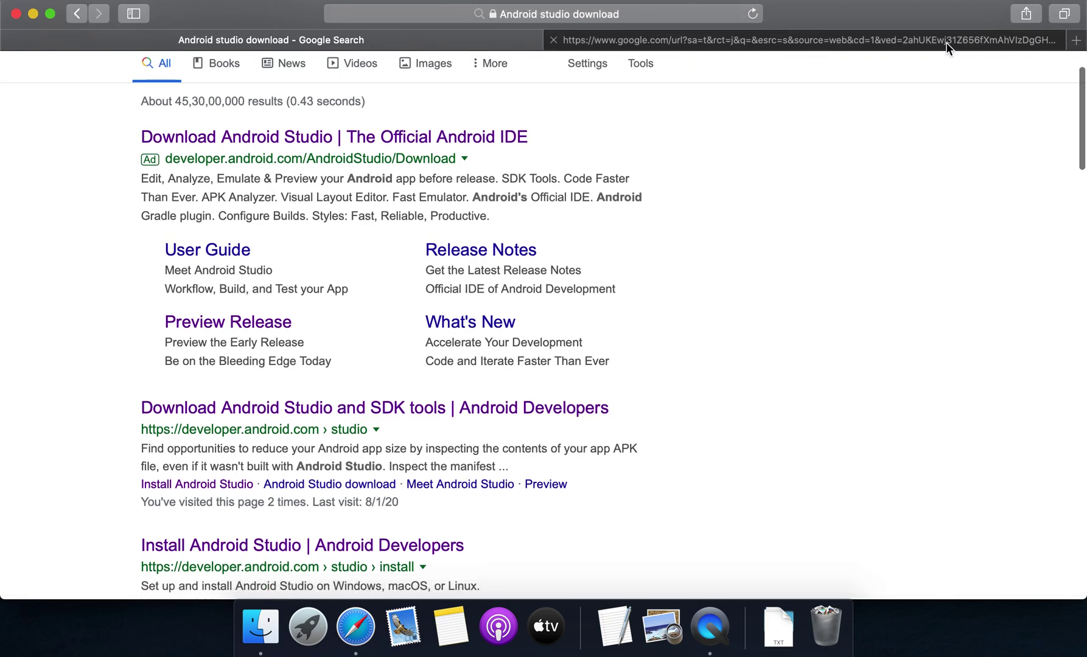
pyautogui.click(947, 41)
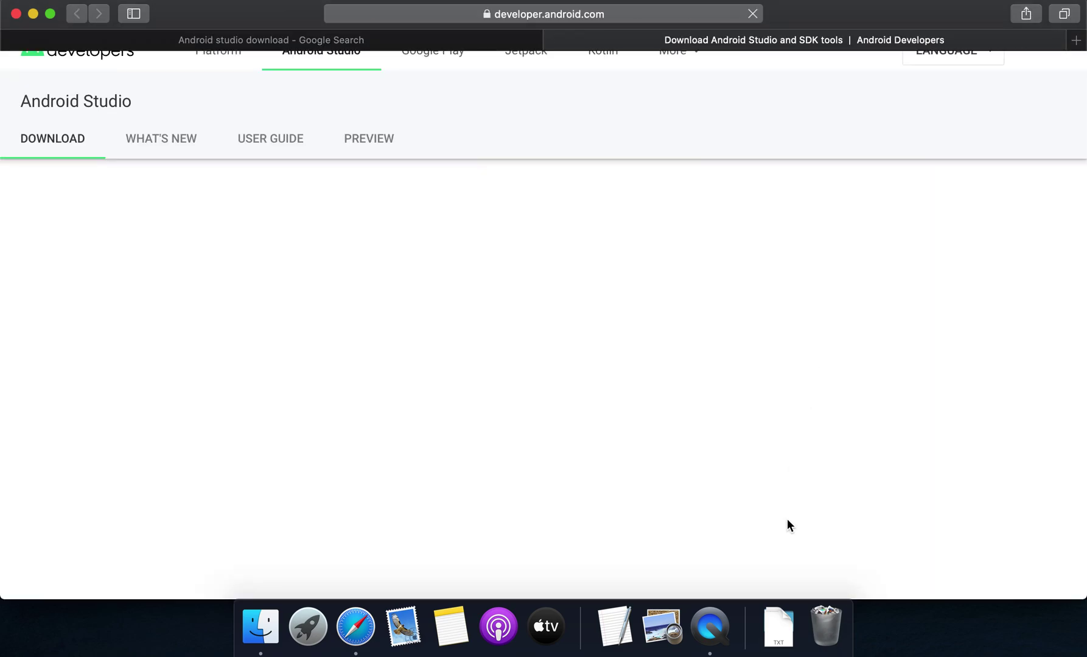
# Open the Android Studio 3.5.3 for Mac download terms, agree to them and look through the license text
pyautogui.scroll(-2, 787, 522)
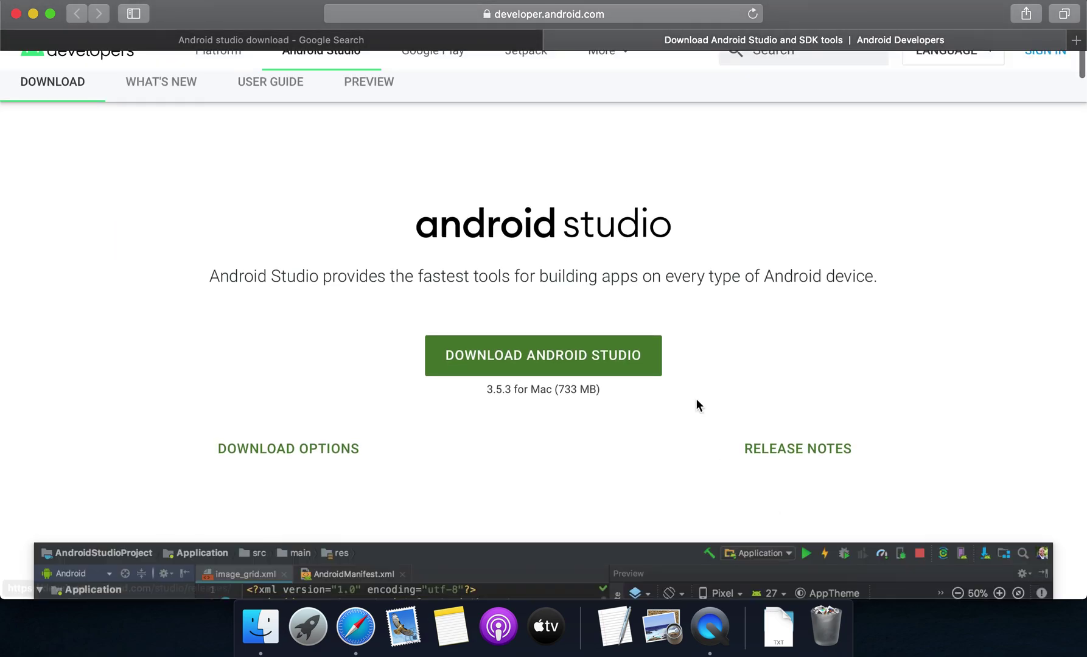
pyautogui.click(625, 353)
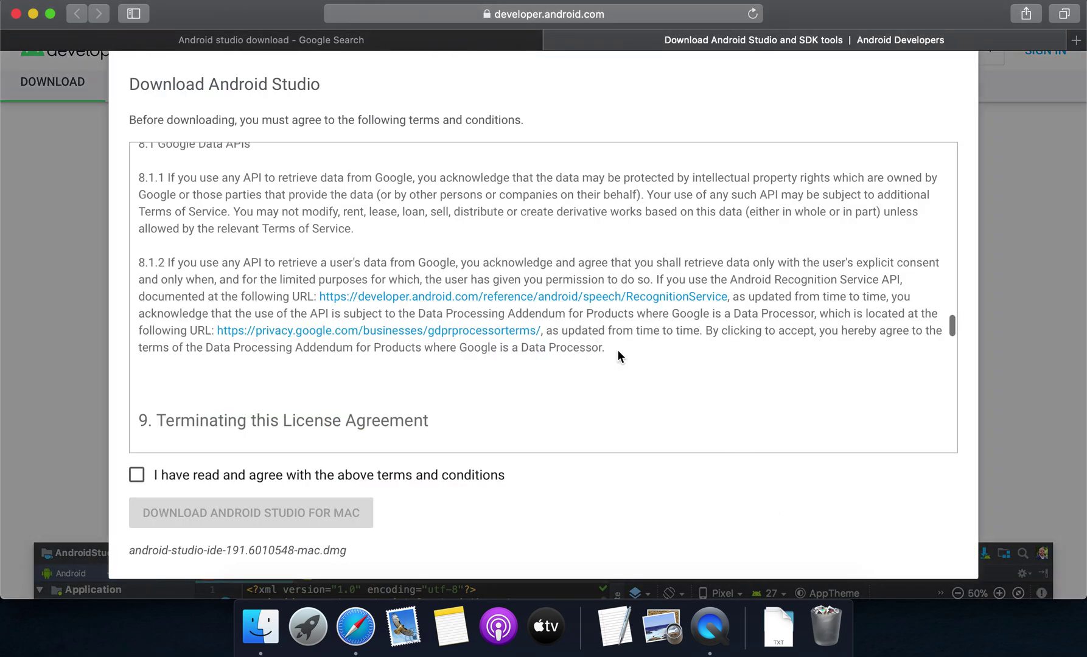
pyautogui.click(344, 477)
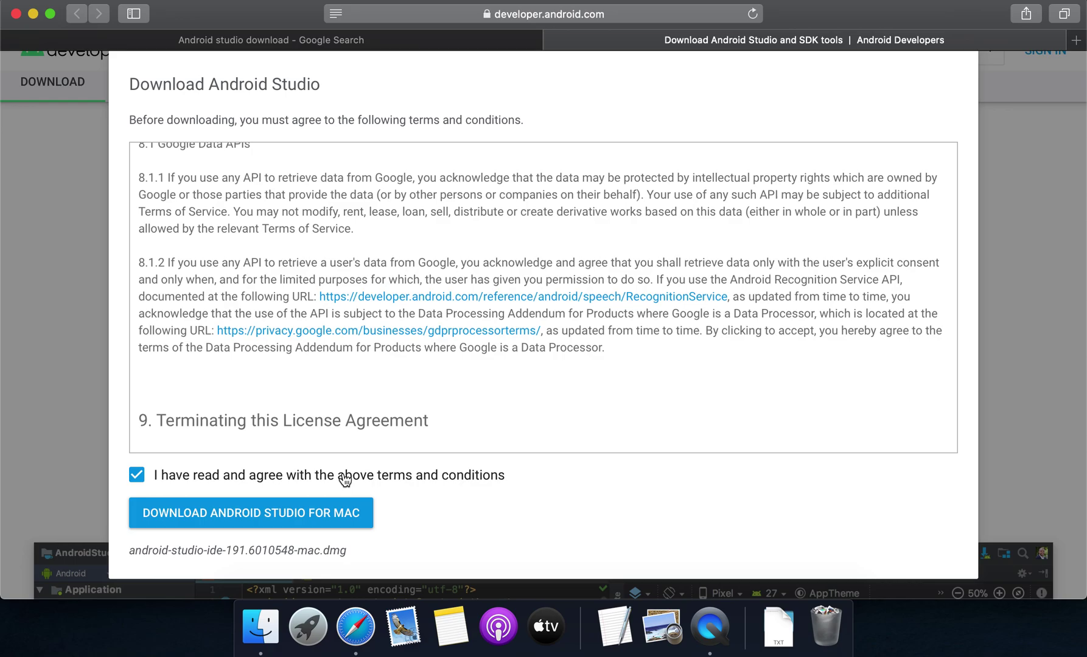
pyautogui.scroll(10, 535, 311)
pyautogui.scroll(5, 538, 309)
pyautogui.scroll(-15, 538, 309)
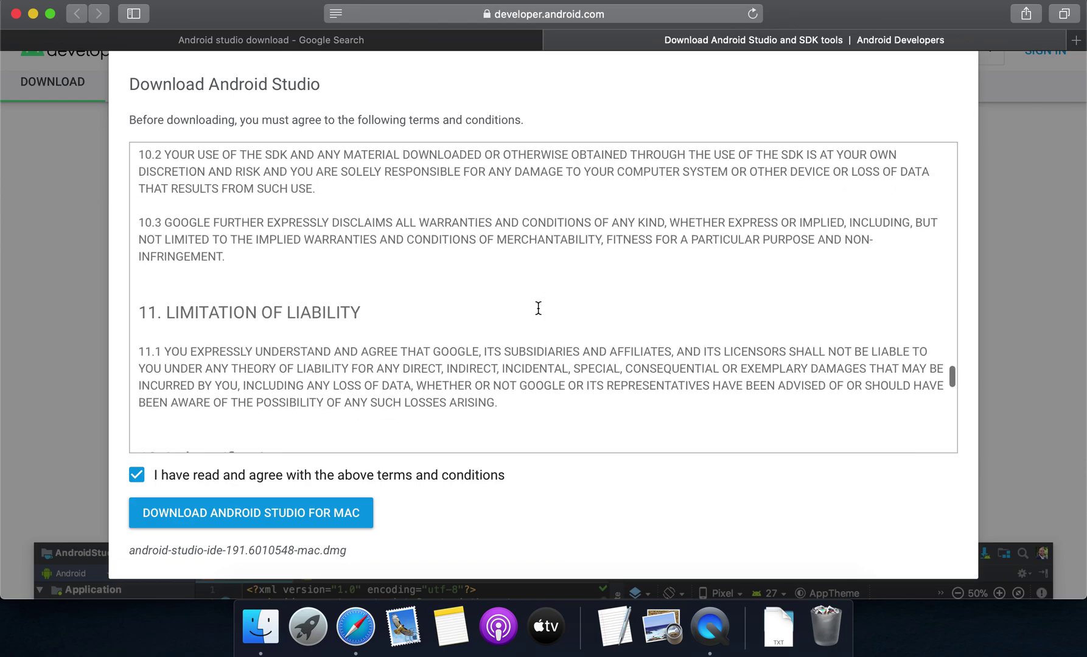
pyautogui.scroll(-10, 537, 308)
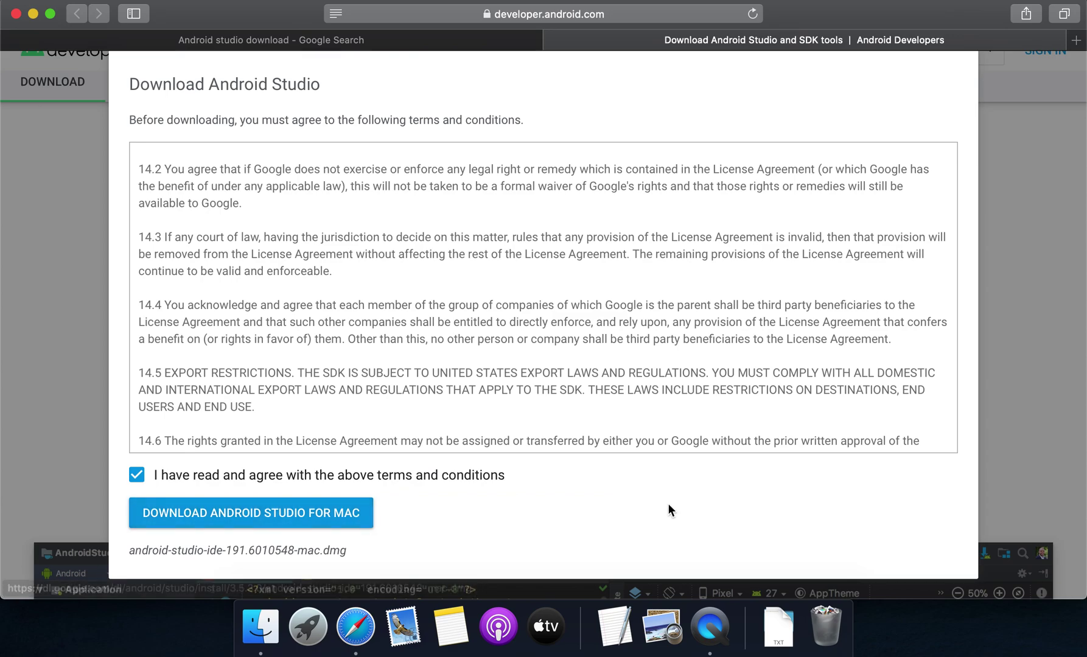
# Switch to Finder, open the disk image android-studio-ide-191.6010548-mac.dmg from the recent files and close the file window
pyautogui.click(261, 629)
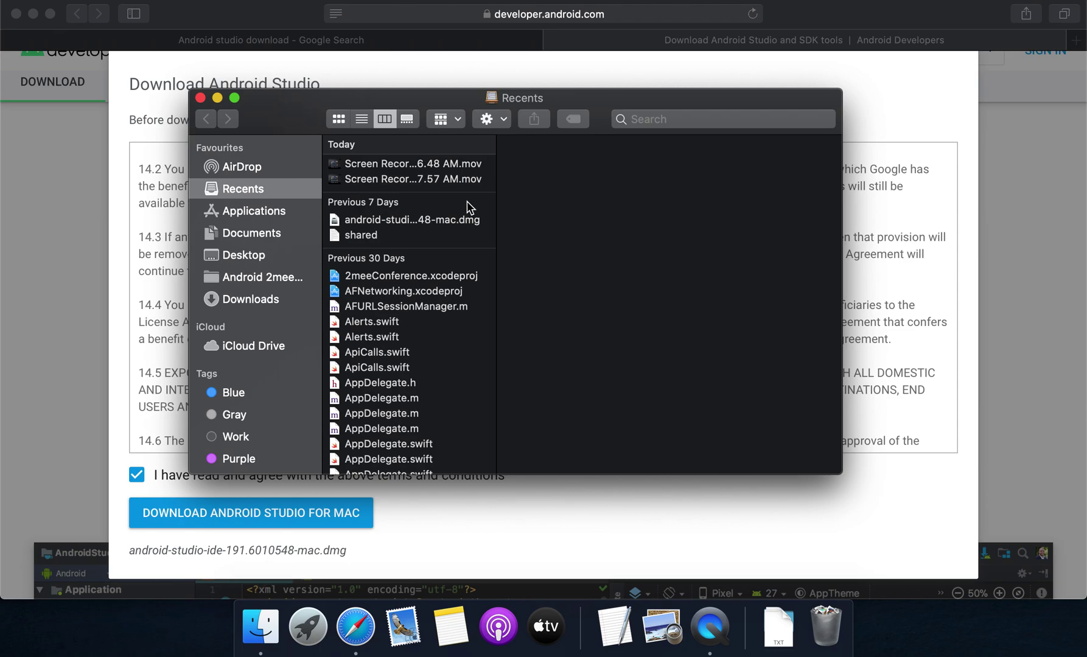
pyautogui.click(440, 224)
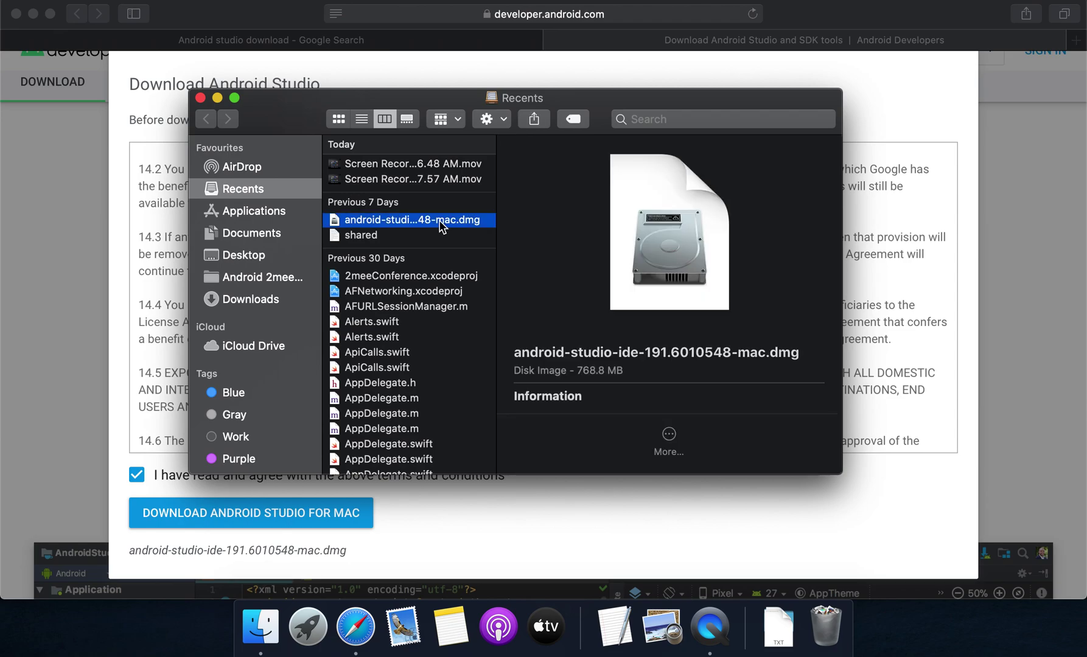
pyautogui.doubleClick(441, 222)
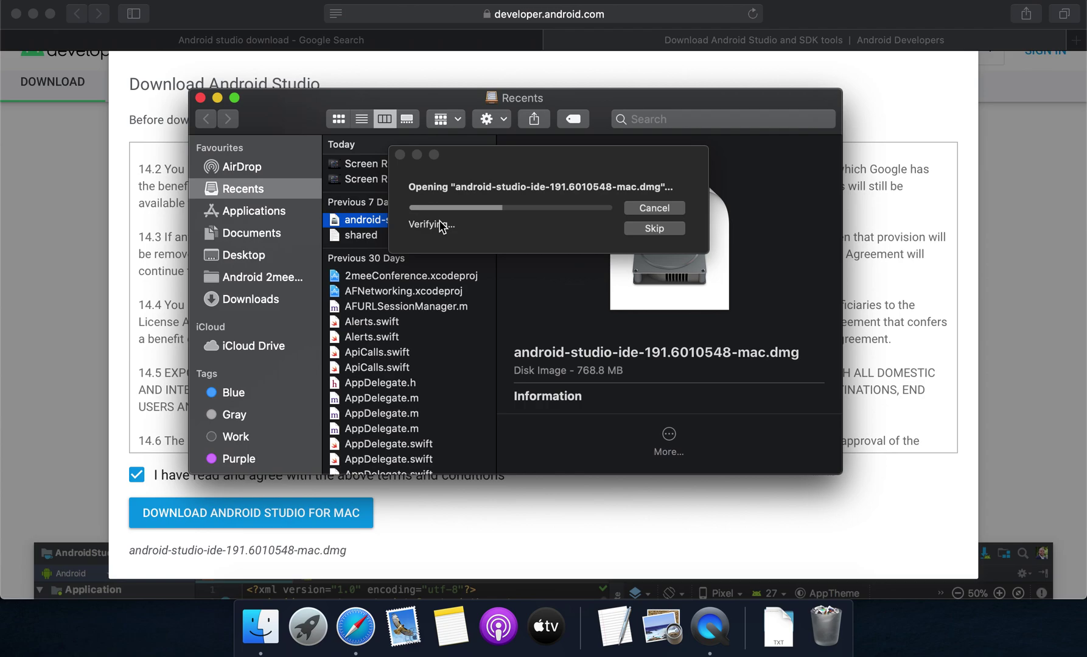
pyautogui.click(200, 98)
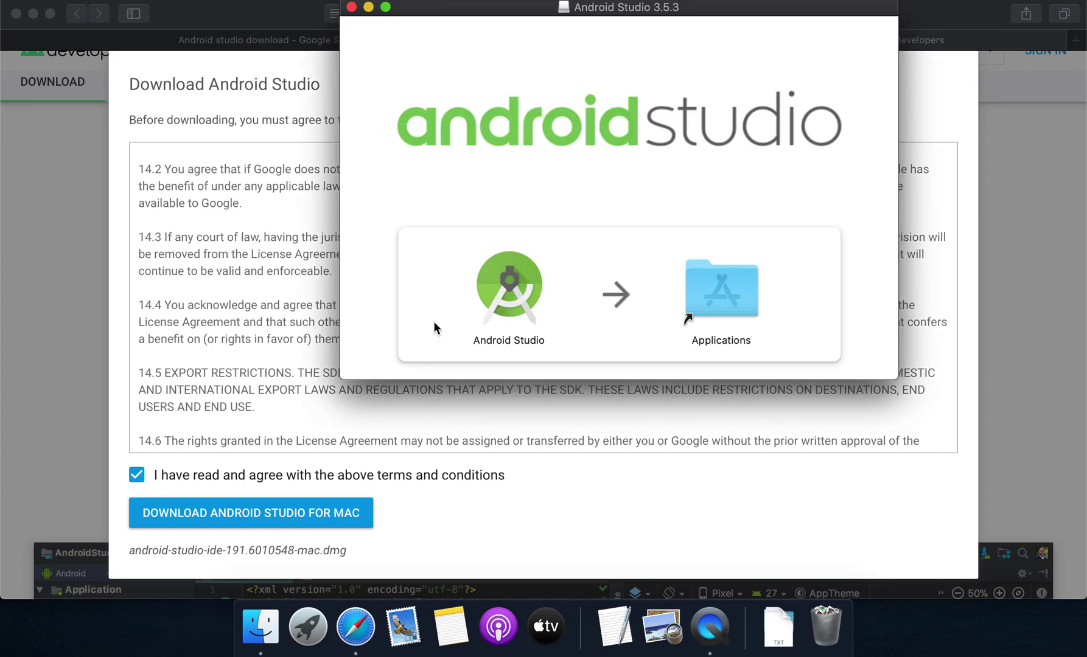
# Copy Android Studio from the disk image into the Applications folder and close the disk image window
pyautogui.moveTo(499, 293); pyautogui.dragTo(721, 289)
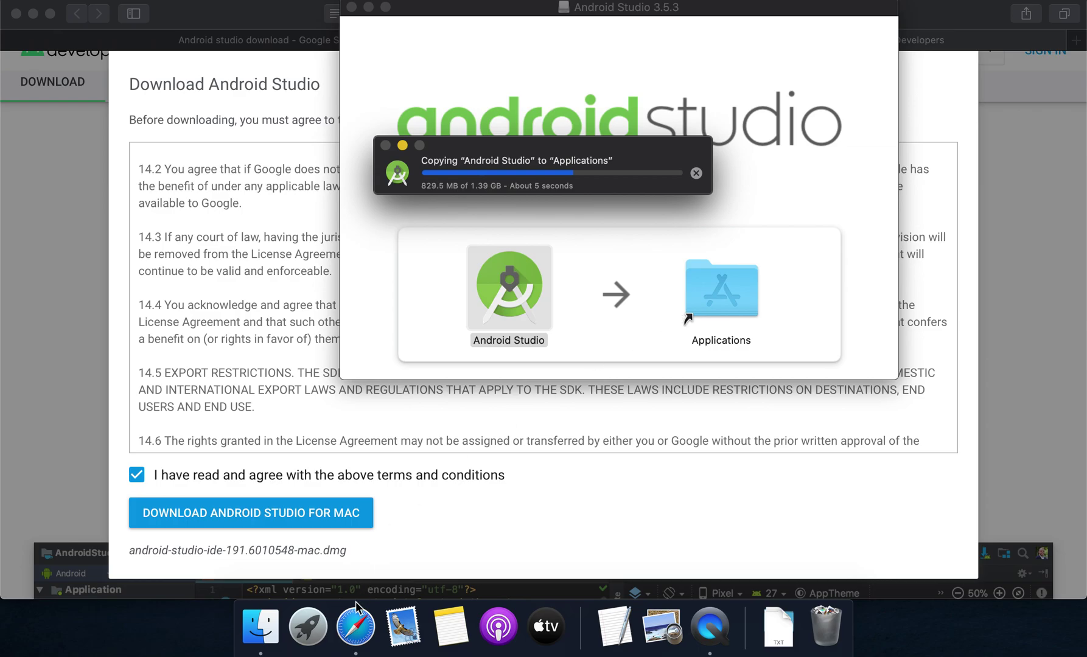
pyautogui.click(318, 634)
pyautogui.hscroll(-5, 524, 374)
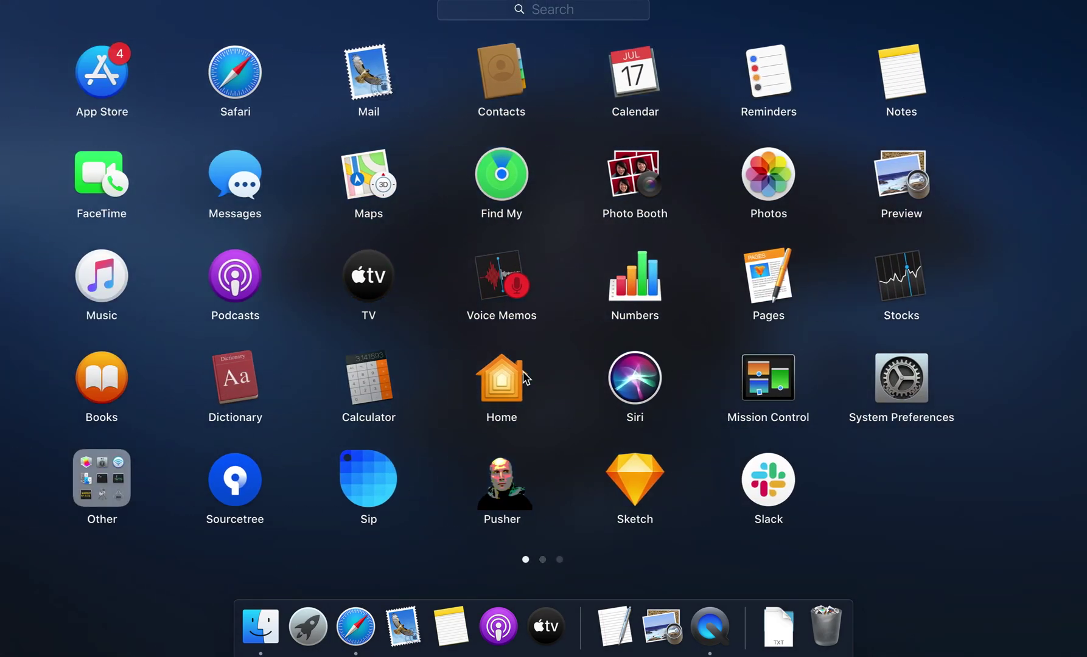
pyautogui.click(1014, 584)
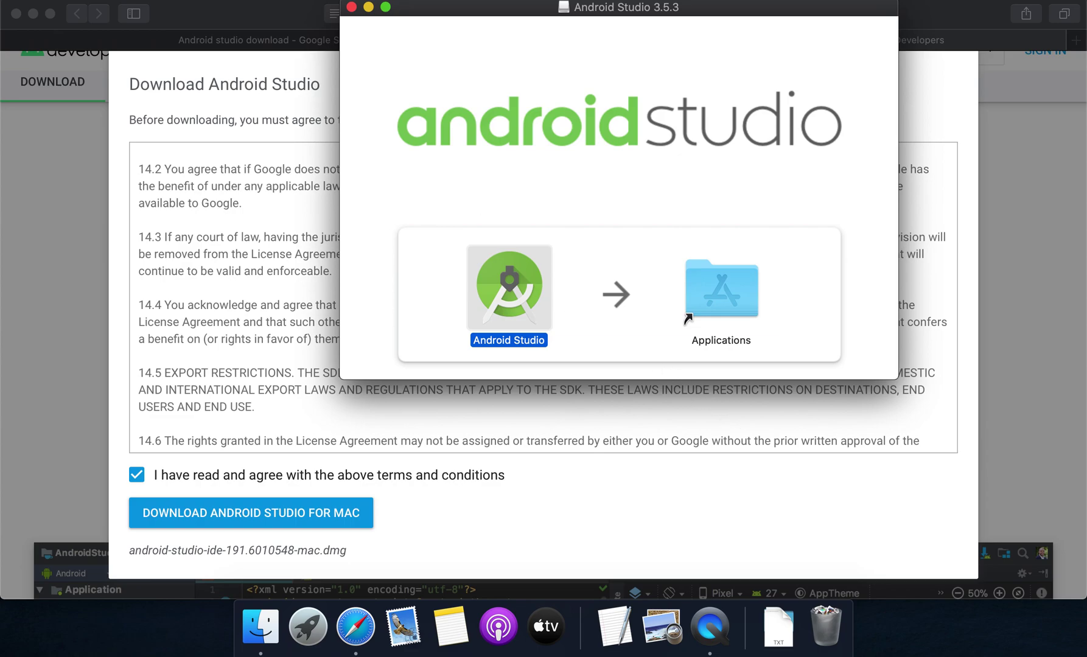
pyautogui.click(352, 7)
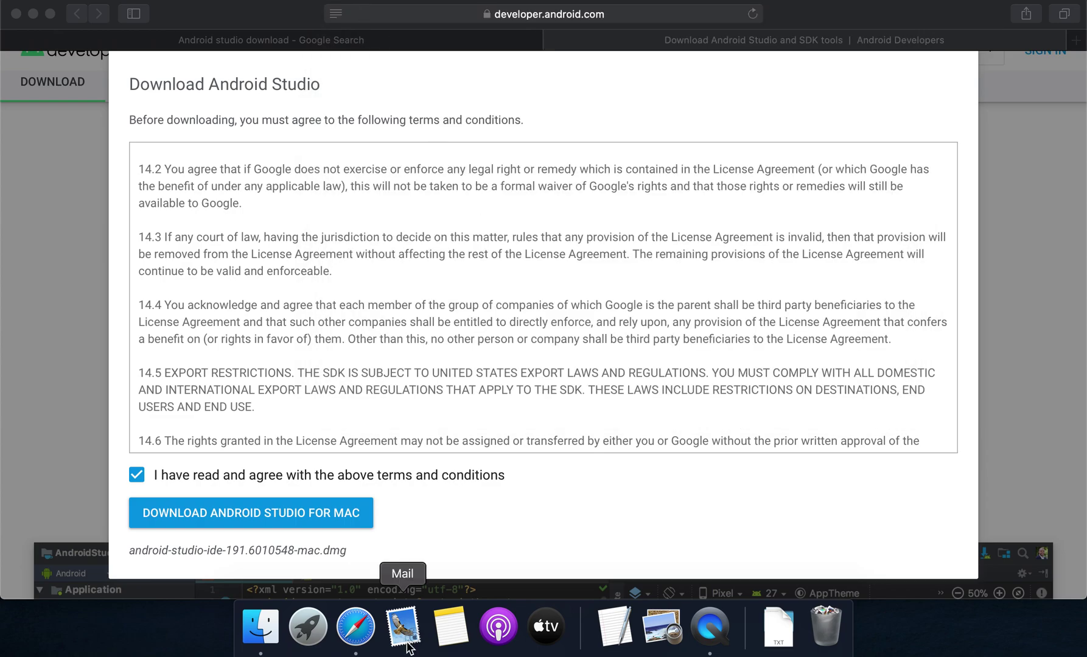
# Launch Android Studio, allow the downloaded app to open and start it without importing settings
pyautogui.click(306, 633)
pyautogui.click(953, 490)
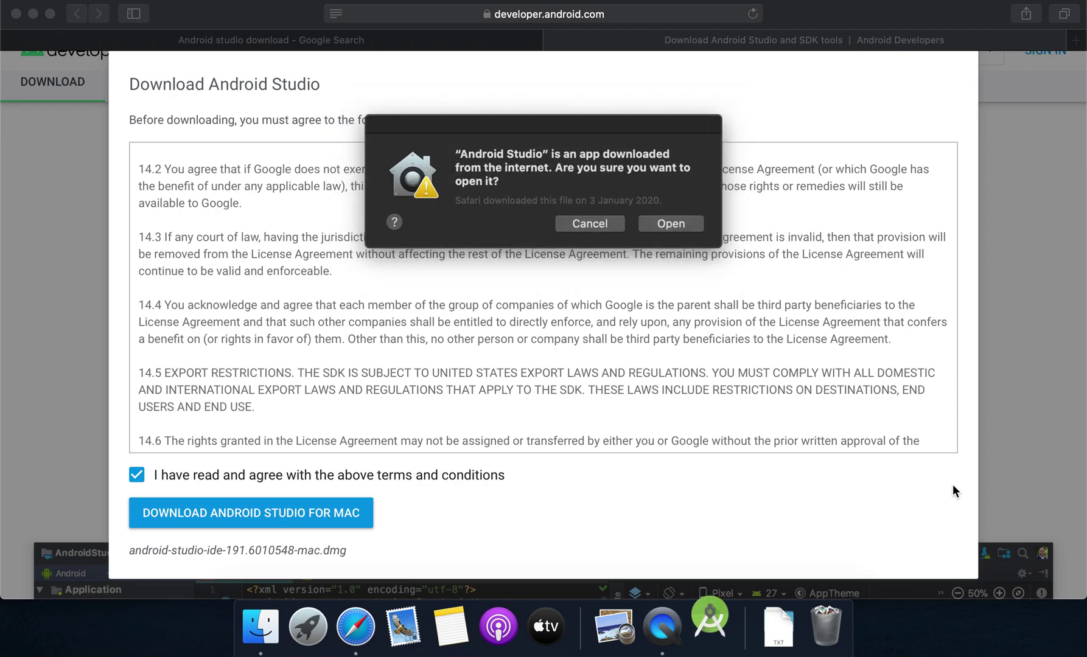
pyautogui.click(671, 224)
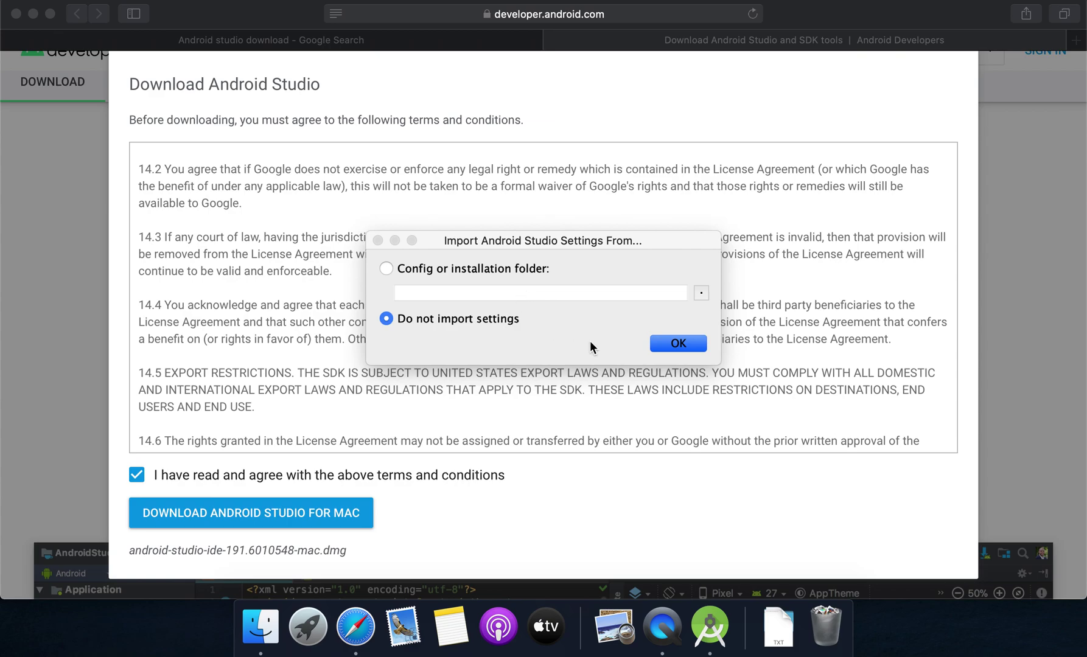
pyautogui.click(679, 345)
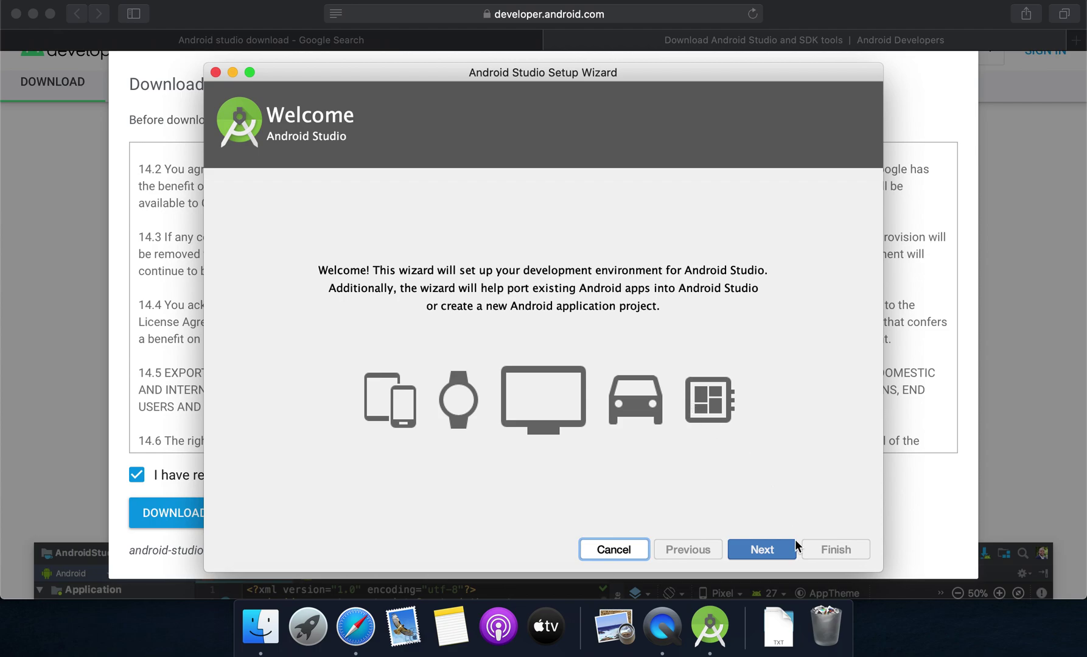
# Choose the Custom install type and the Darcula UI theme in the setup wizard
pyautogui.click(767, 542)
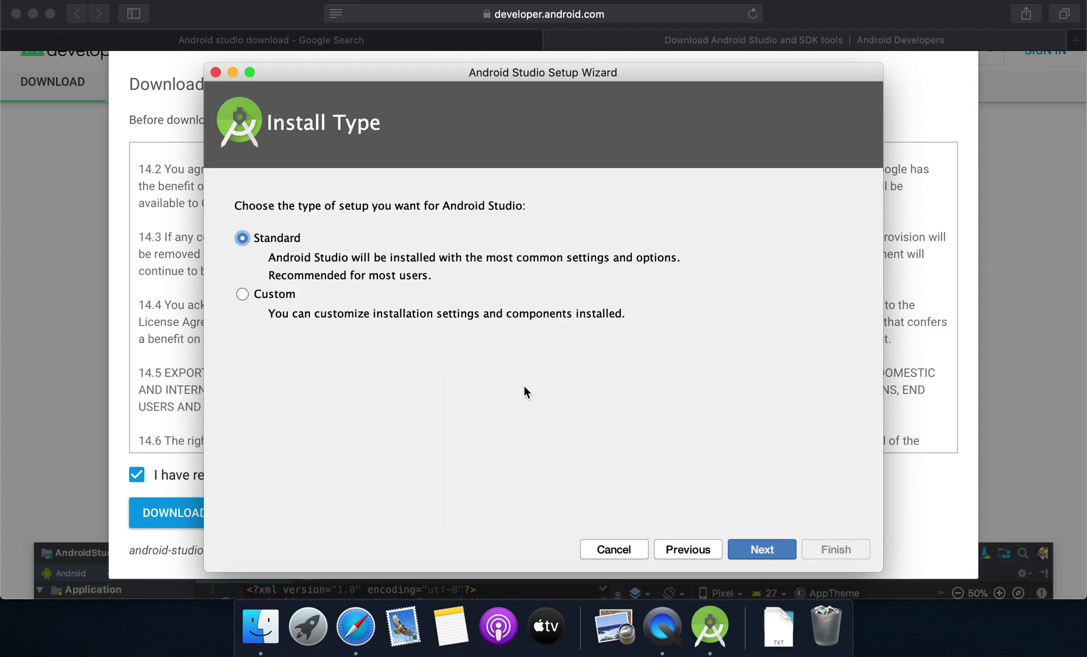
pyautogui.click(283, 298)
pyautogui.click(762, 550)
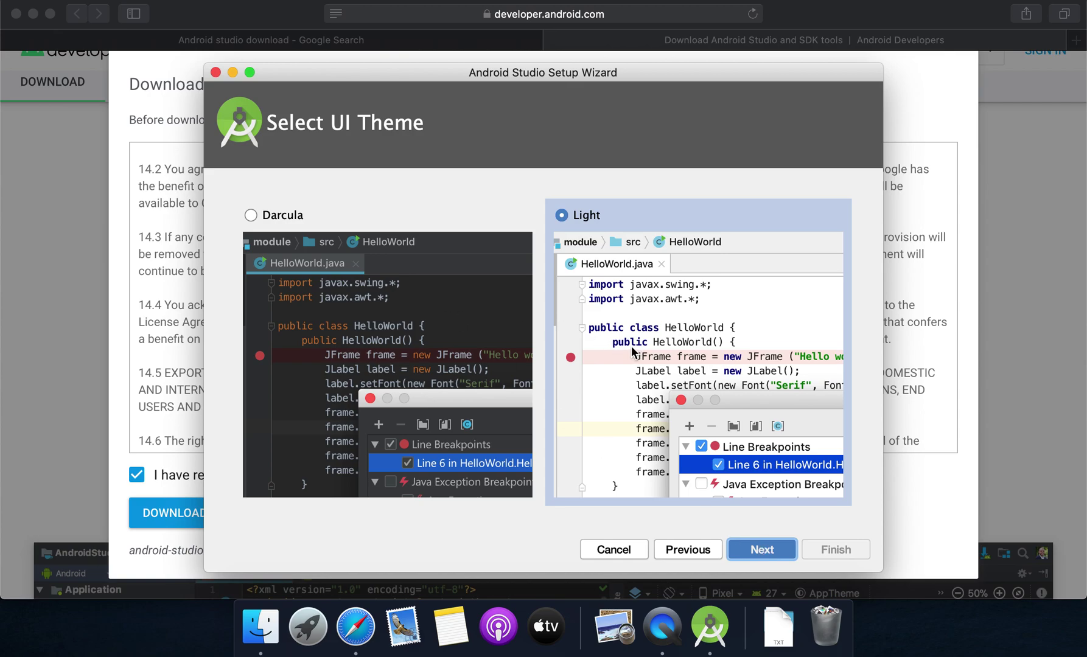
pyautogui.click(254, 216)
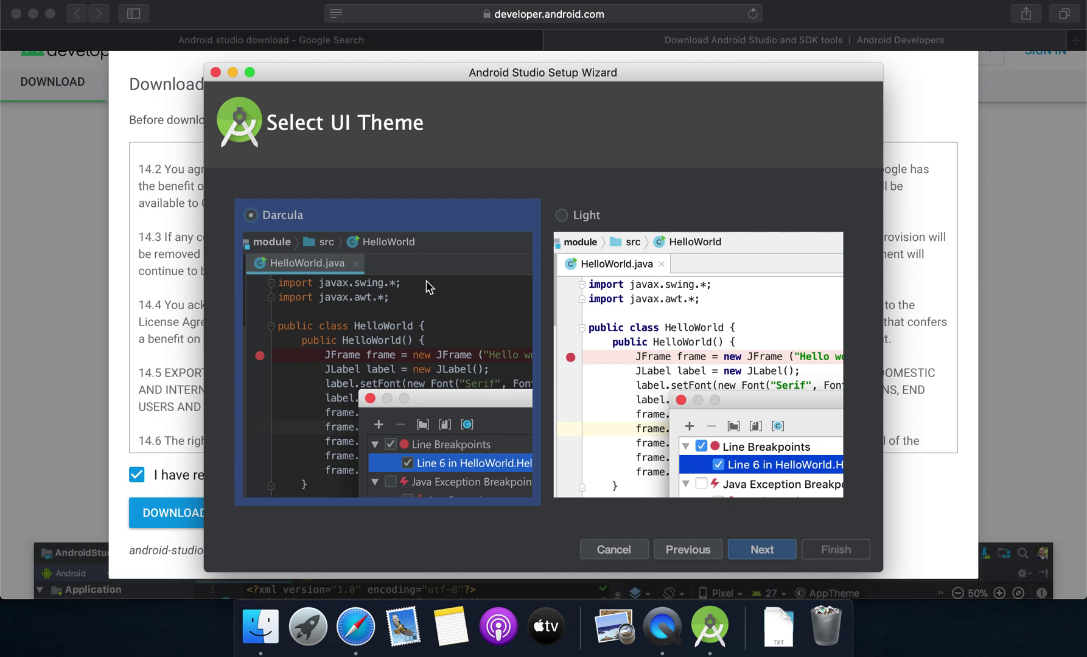
pyautogui.click(767, 550)
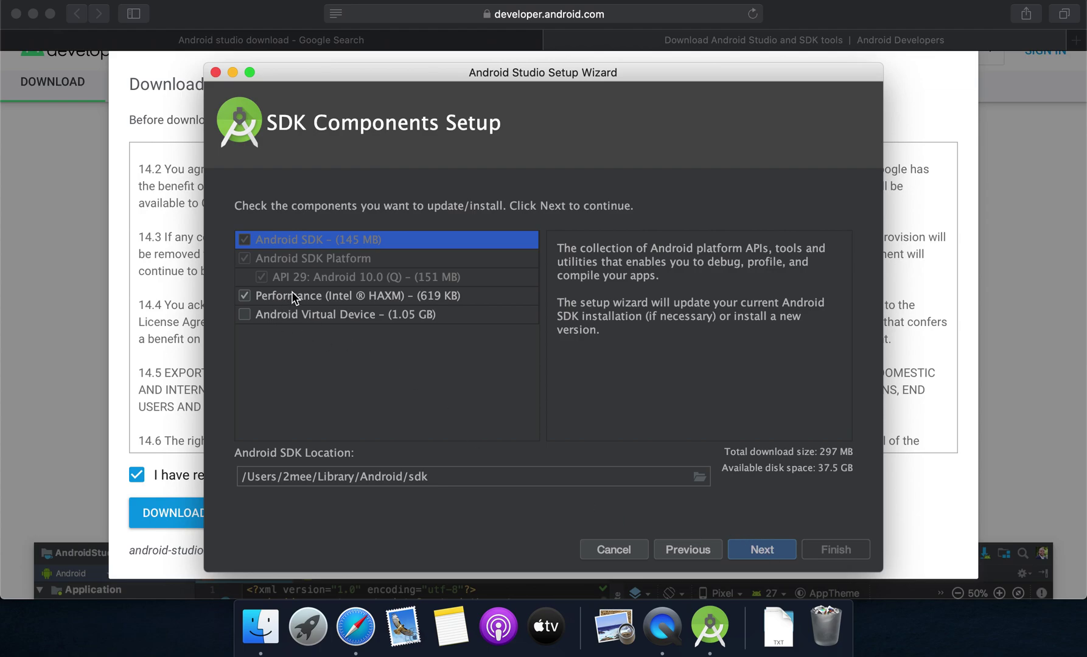
# Add Android Virtual Device to the SDK components and finish the wizard with the recommended 2.0 GB emulator RAM
pyautogui.click(251, 313)
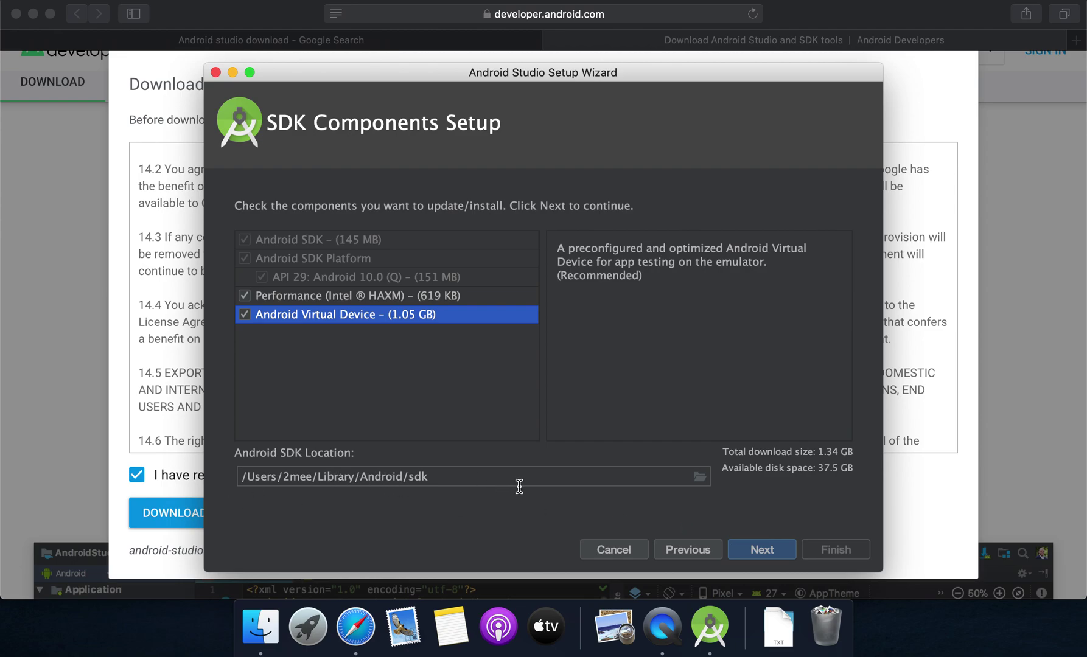
pyautogui.click(763, 552)
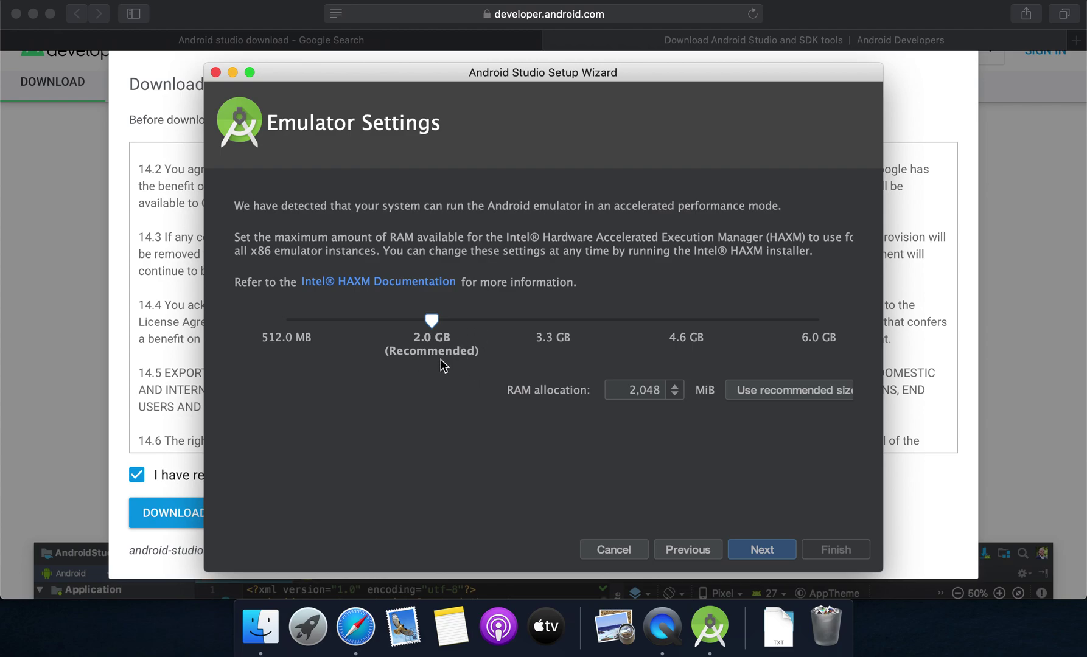
pyautogui.click(764, 550)
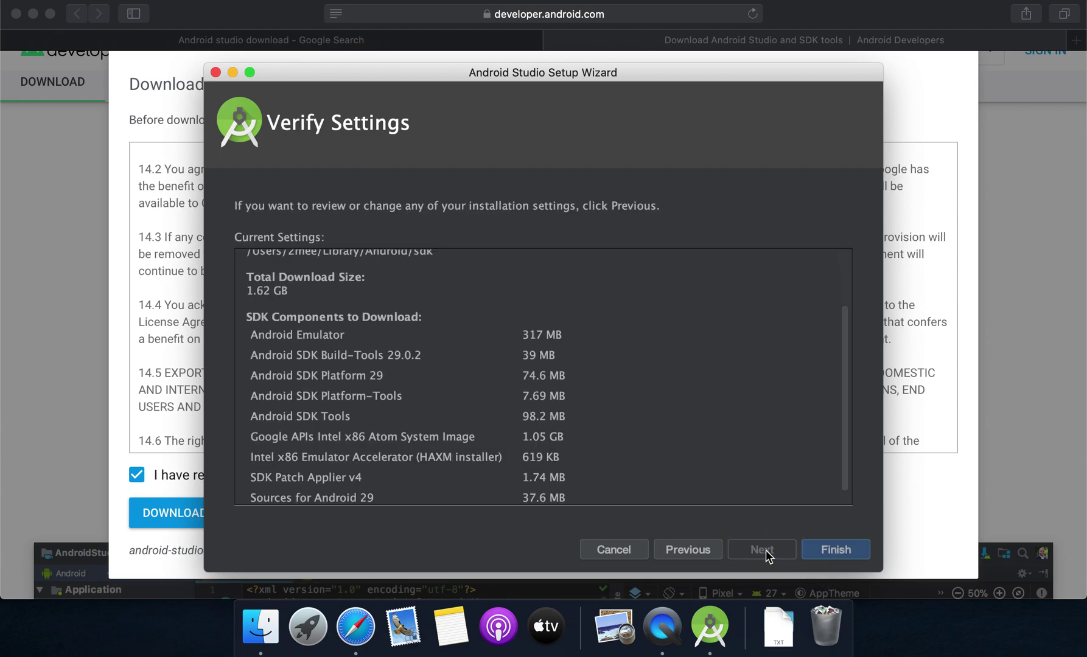
pyautogui.click(836, 550)
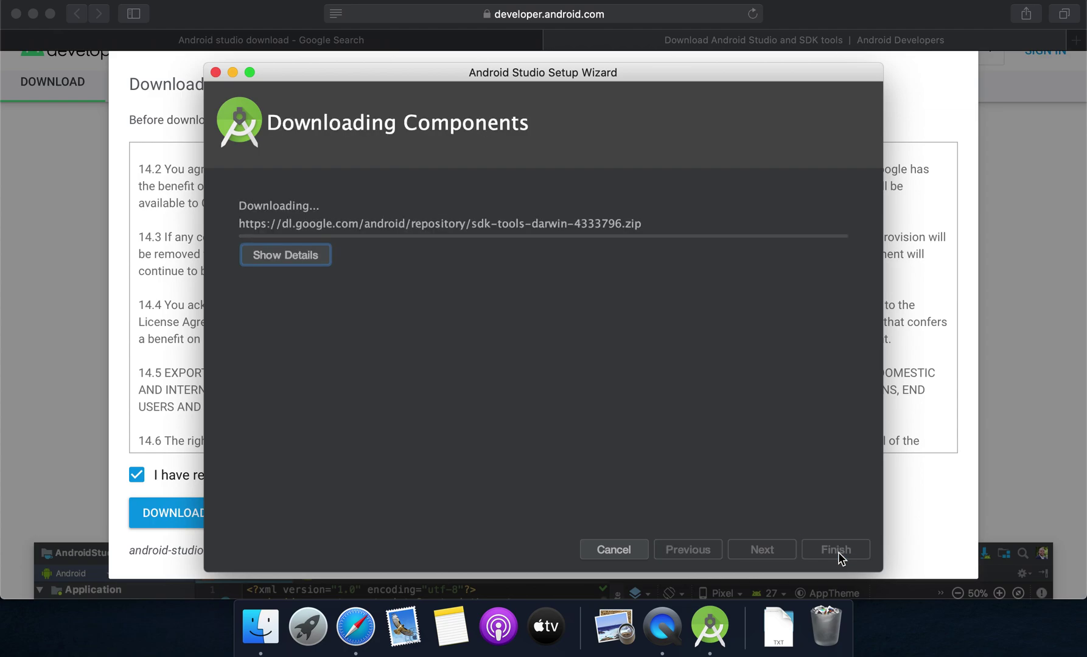